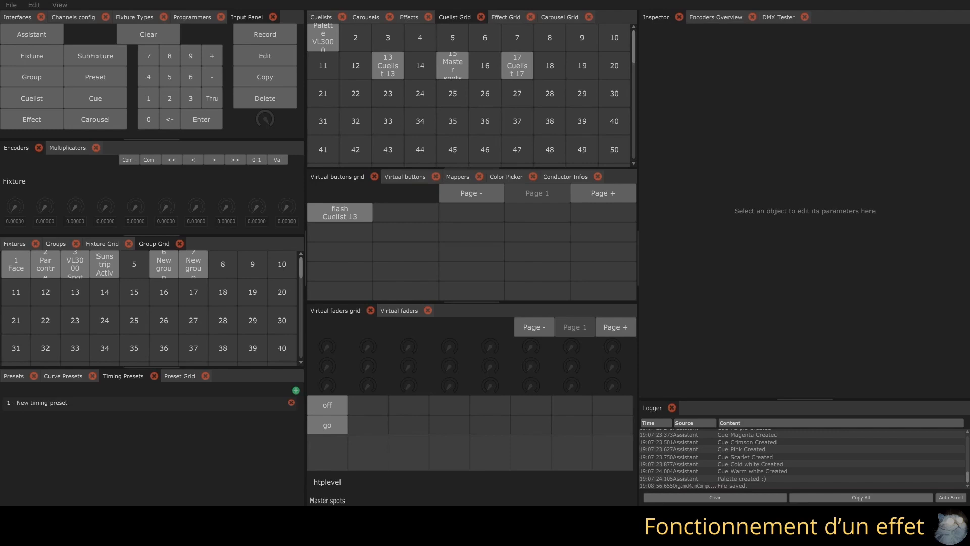
# Create a new effect in slot 4 of the effect grid and name it "Circle Sym".
pyautogui.click(507, 19)
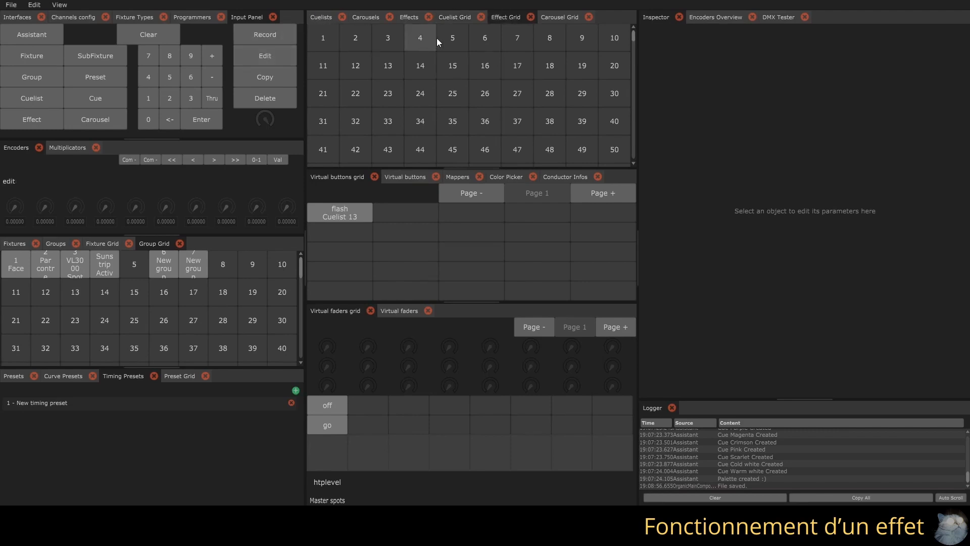
pyautogui.click(418, 33)
pyautogui.doubleClick(791, 56)
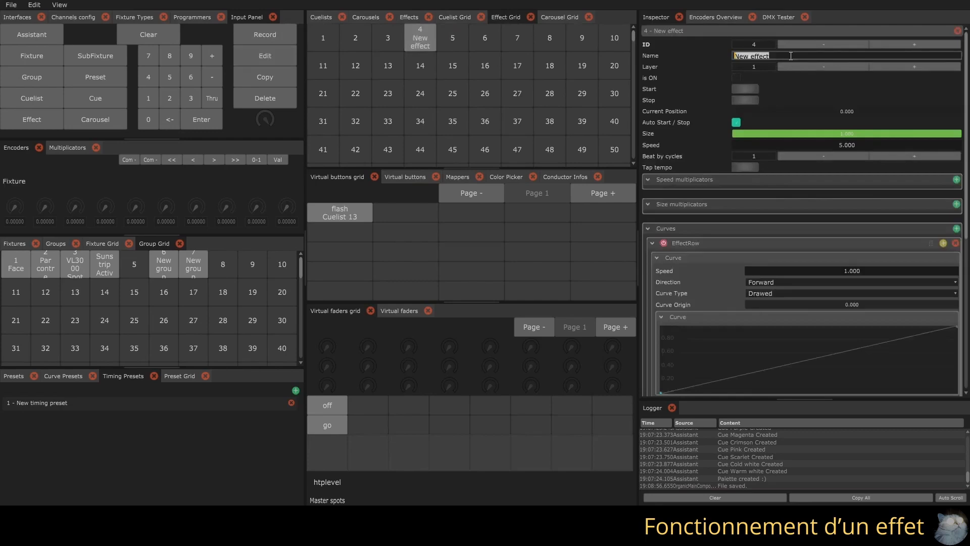
pyautogui.write('Circle Sym')
pyautogui.press('Return')
# Set the Circle Sym effect's overall speed to 10.
pyautogui.doubleClick(784, 144)
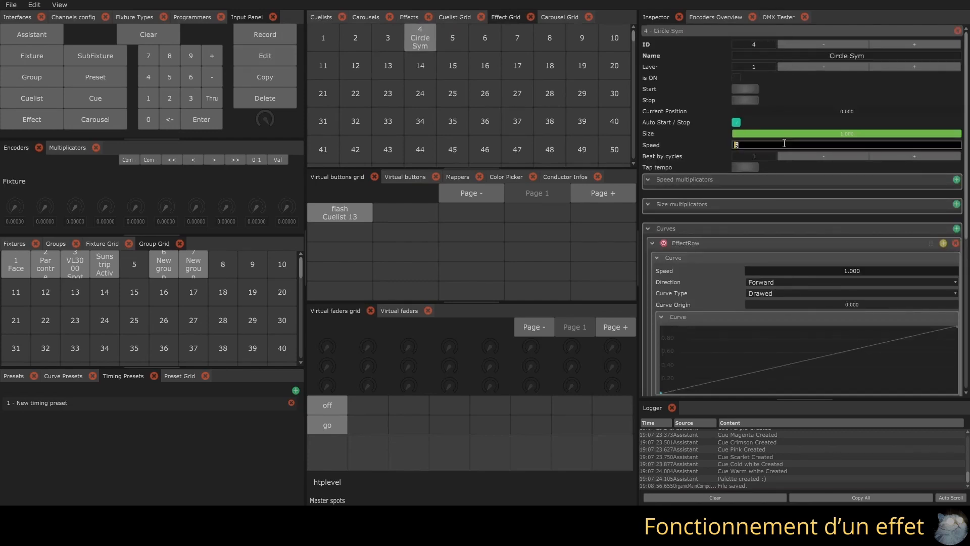
pyautogui.write('10')
pyautogui.press('Return')
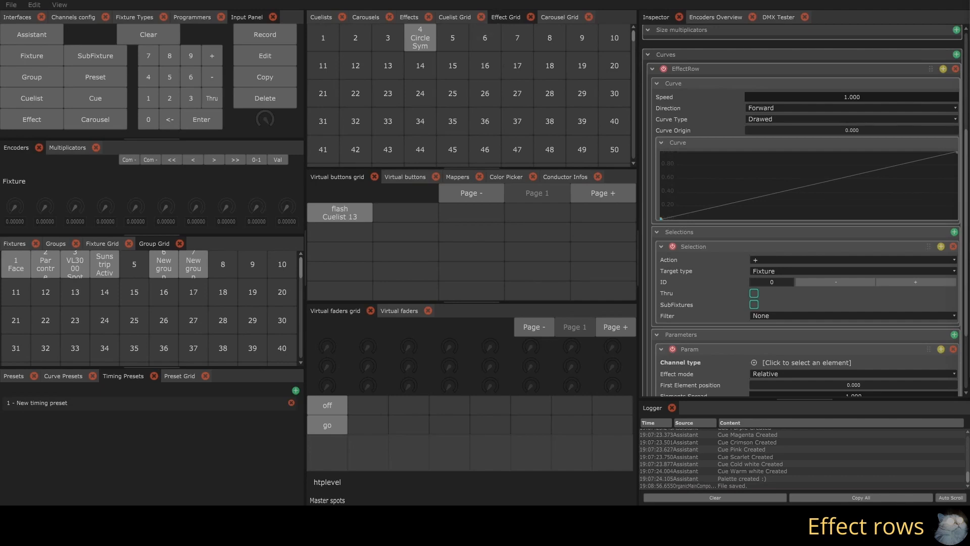
# Add a point to the effect row's curve, shift it toward the middle, and change the curve's first segment to Sine.
pyautogui.doubleClick(757, 174)
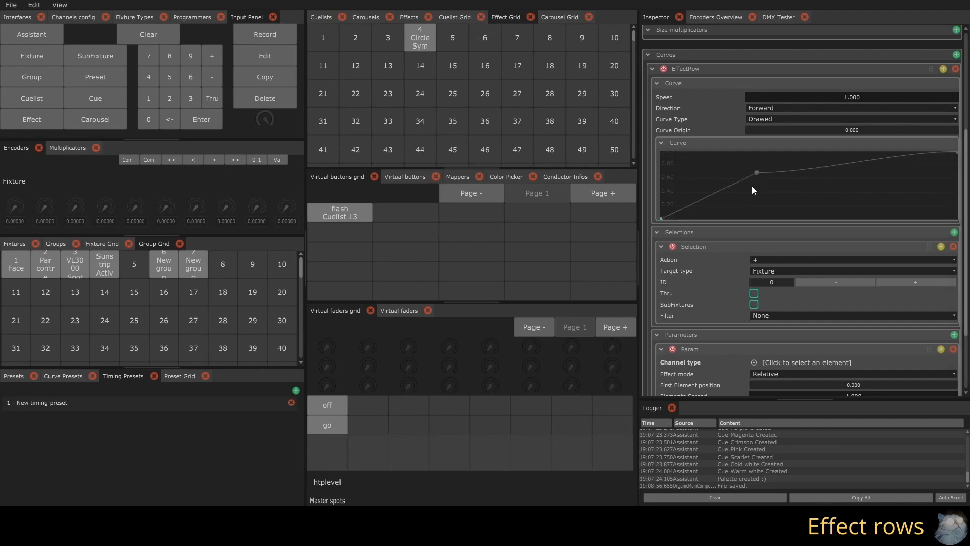
pyautogui.moveTo(756, 174); pyautogui.dragTo(785, 175)
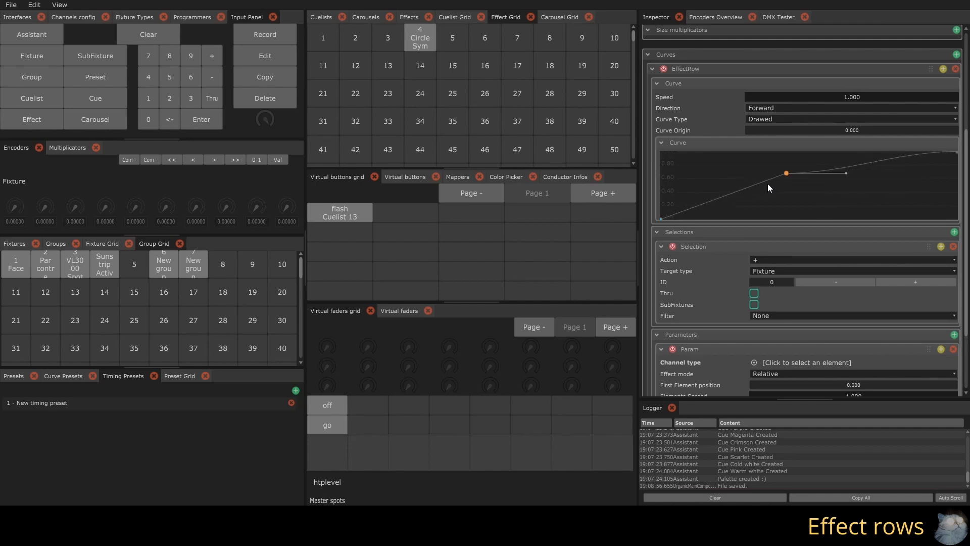
pyautogui.rightClick(762, 182)
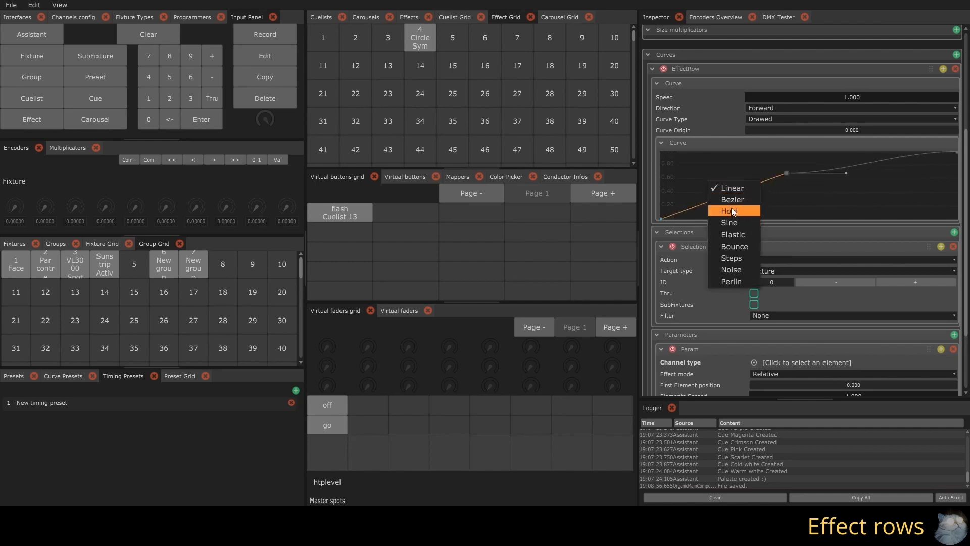
pyautogui.click(727, 222)
# Move the curve's start and end points to mid-height and fine-tune their values numerically.
pyautogui.moveTo(662, 218); pyautogui.dragTo(661, 187)
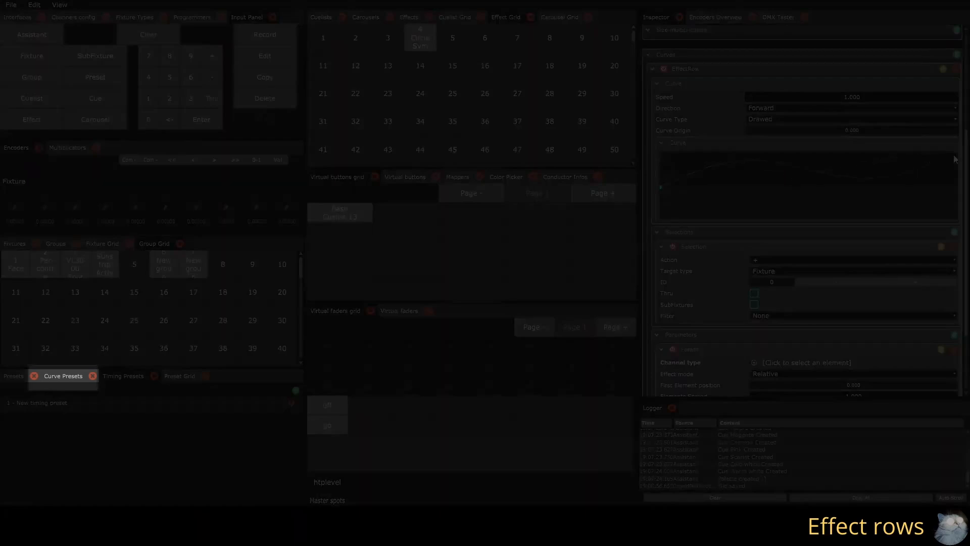
pyautogui.moveTo(957, 153)
pyautogui.mouseDown()
pyautogui.moveTo(960, 187)
pyautogui.moveTo(956, 163)
pyautogui.mouseUp()
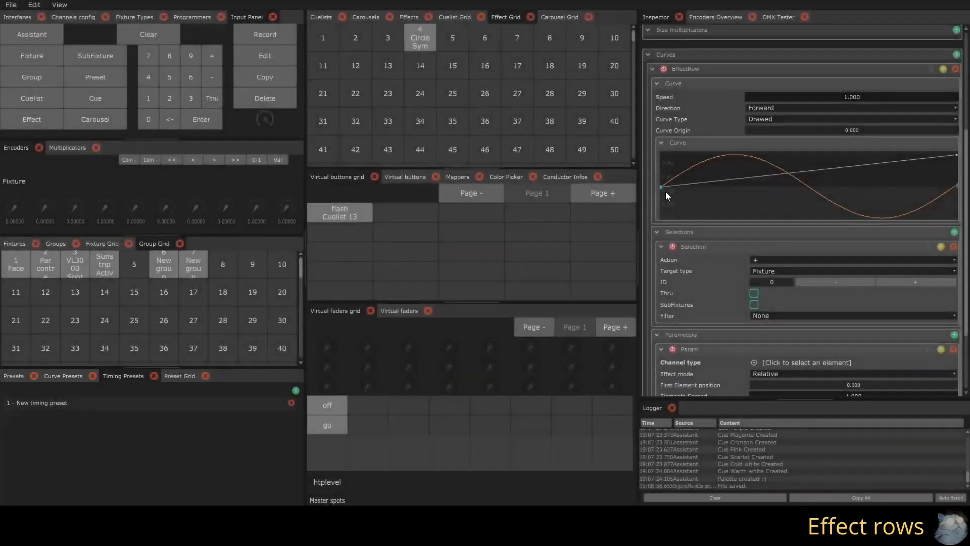
pyautogui.doubleClick(660, 186)
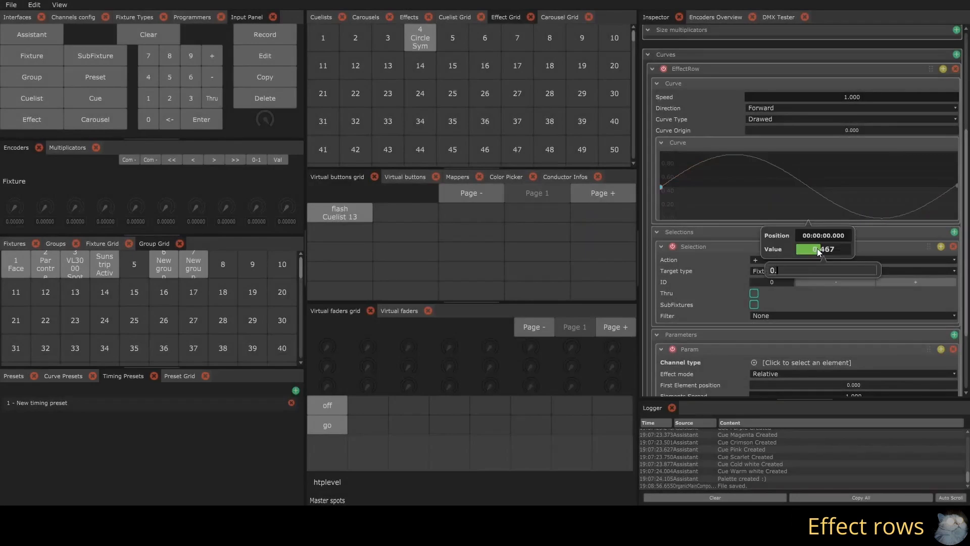
pyautogui.doubleClick(957, 185)
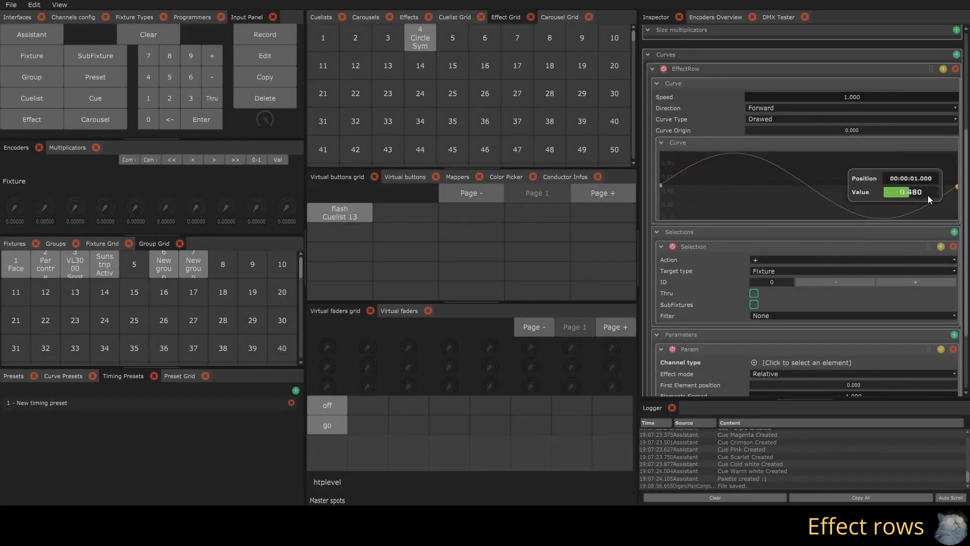
pyautogui.click(803, 176)
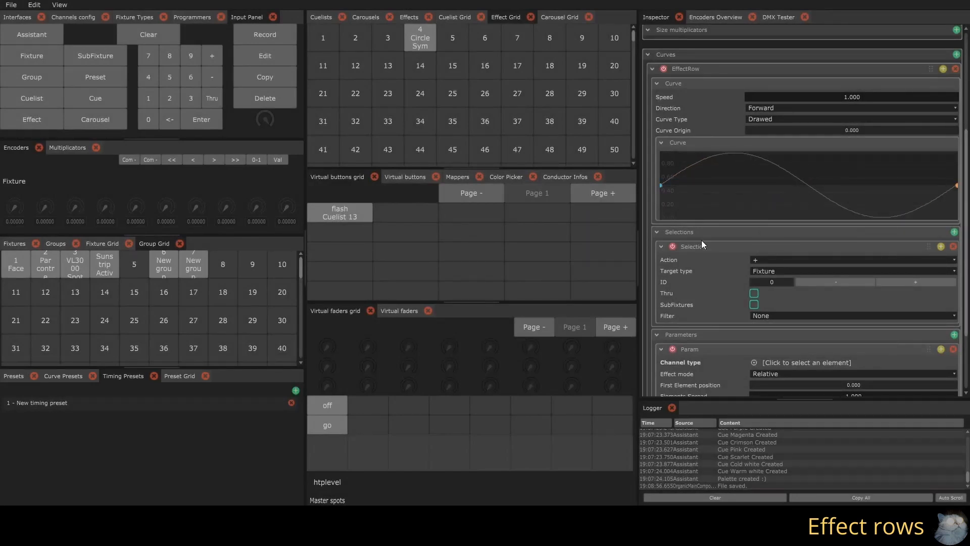
# Set the effect row's Curve Origin to 0.5.
pyautogui.doubleClick(790, 131)
pyautogui.write('0.5')
pyautogui.press('Return')
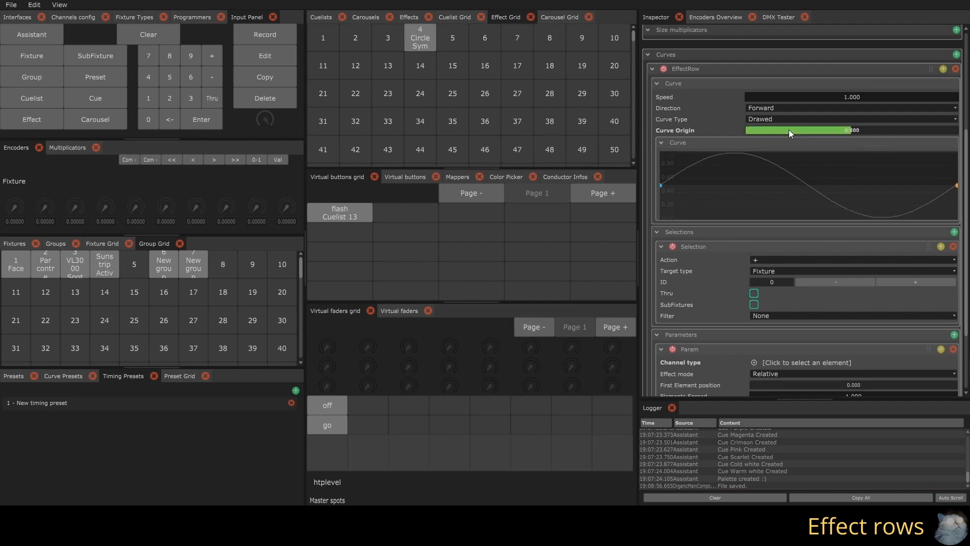
# Make the effect row's selection target Group 3.
pyautogui.click(767, 271)
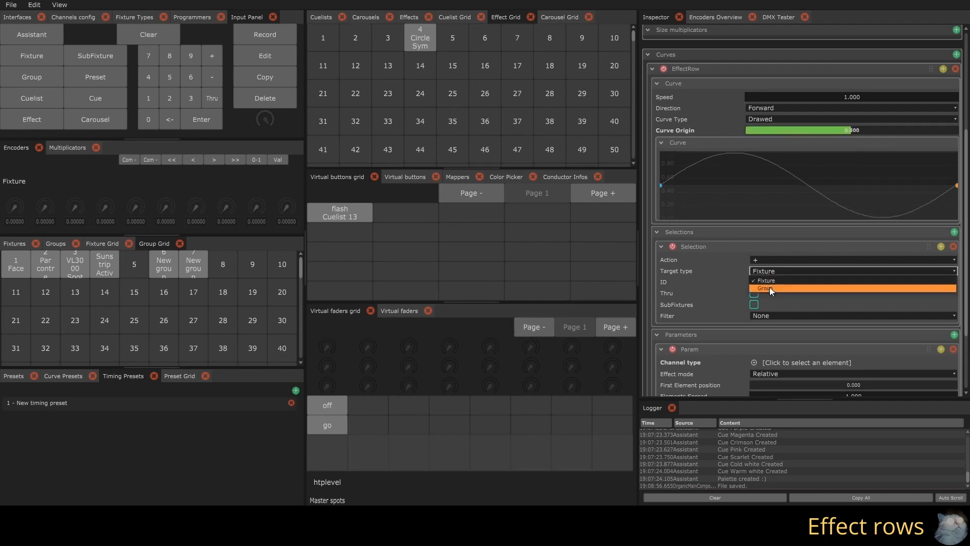
pyautogui.click(769, 287)
pyautogui.press('Return')
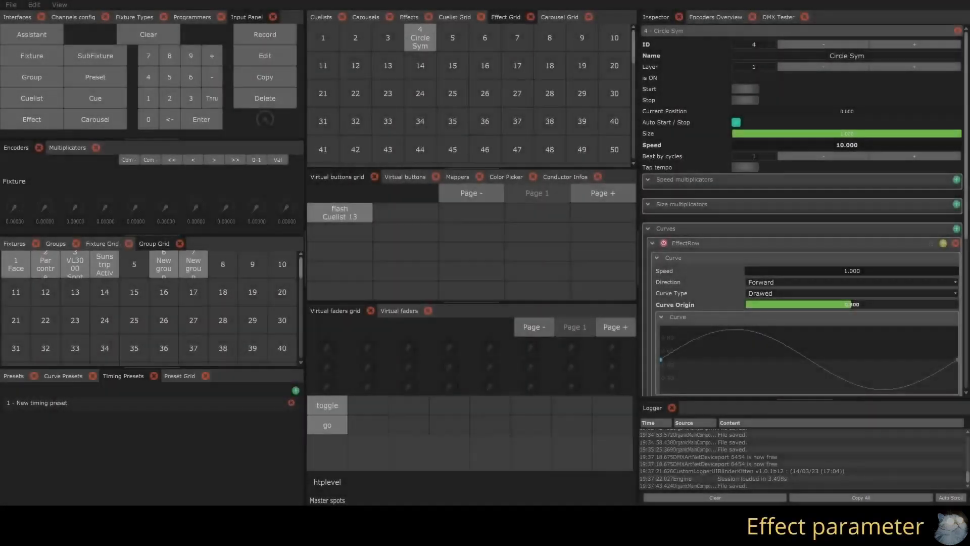
# Adjust the Master spots fader and assign the Position > Tilt channel type to the effect row's parameter.
pyautogui.scroll(-5, 811, 311)
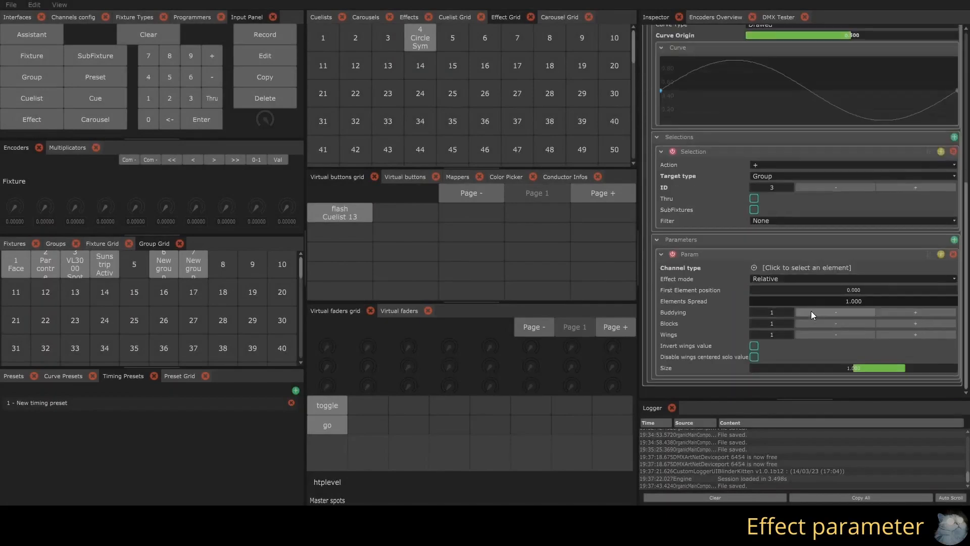
pyautogui.click(331, 466)
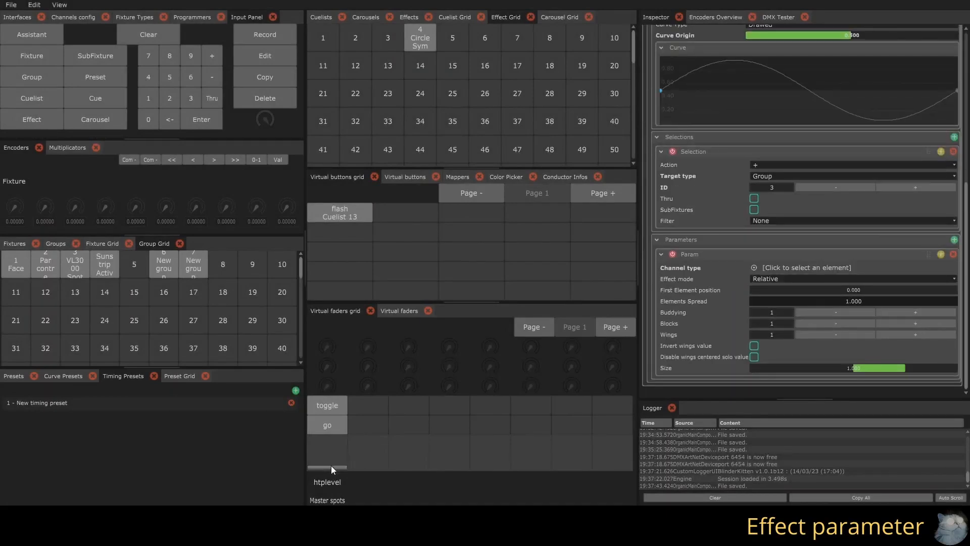
pyautogui.click(767, 268)
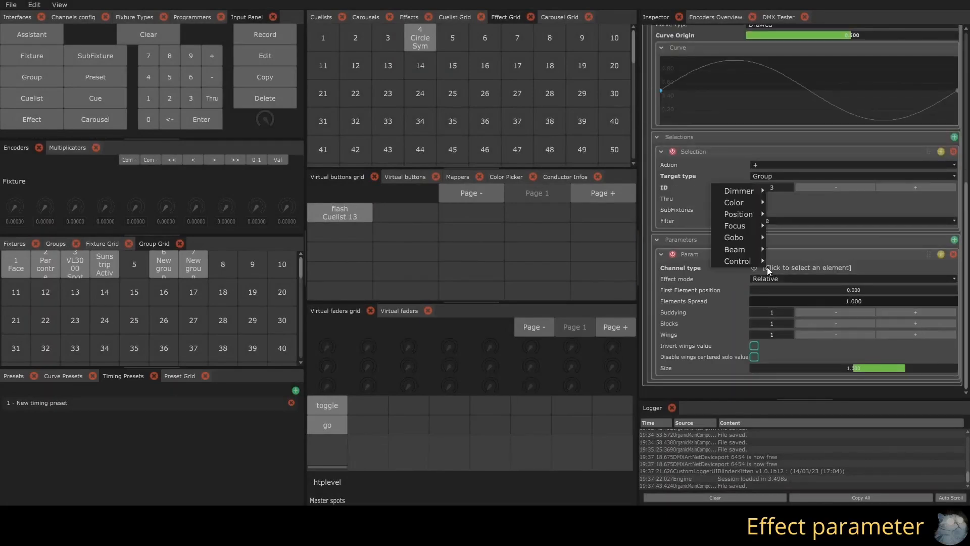
pyautogui.moveTo(747, 214)
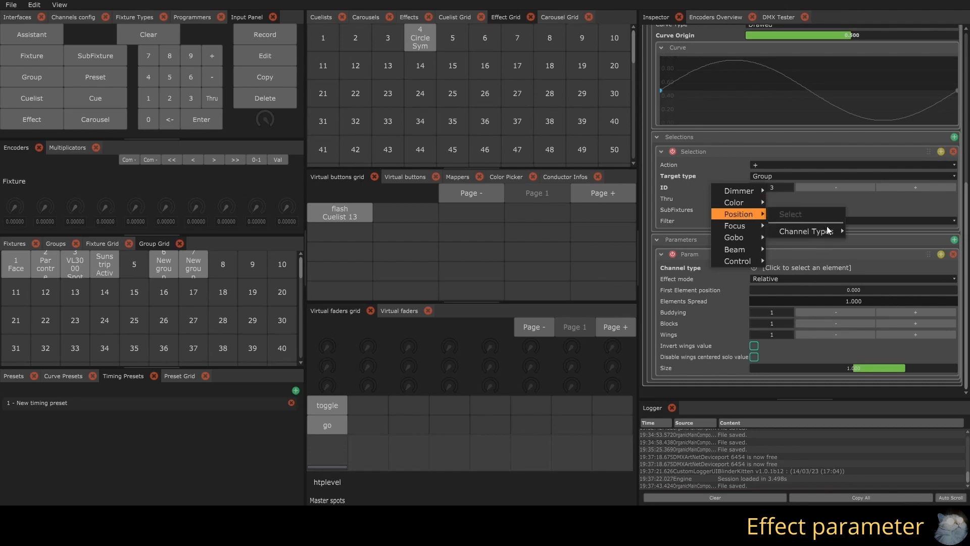
pyautogui.moveTo(827, 227)
pyautogui.click(879, 261)
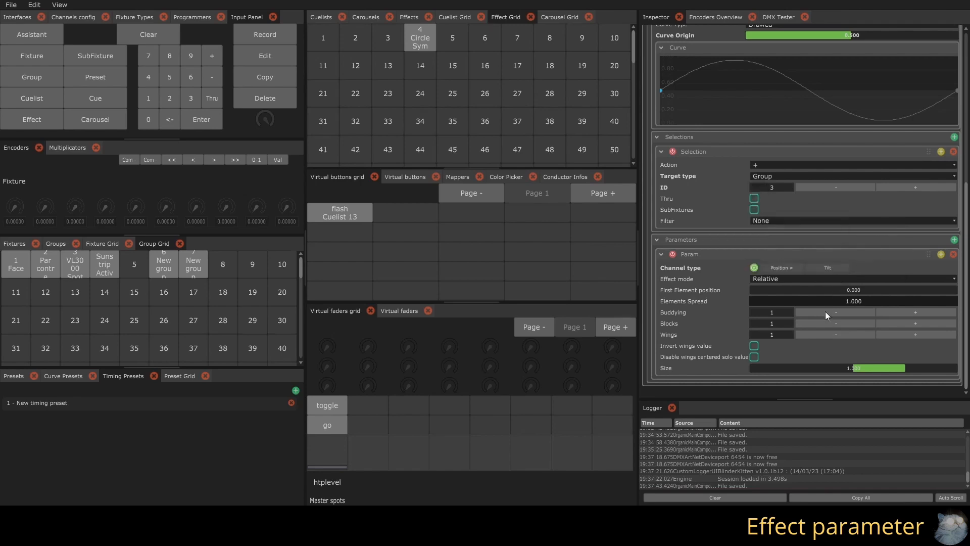
# Reduce the Tilt parameter's size to about 0.16 and start the Circle Sym effect.
pyautogui.moveTo(905, 368); pyautogui.dragTo(862, 367)
pyautogui.scroll(5, 783, 268)
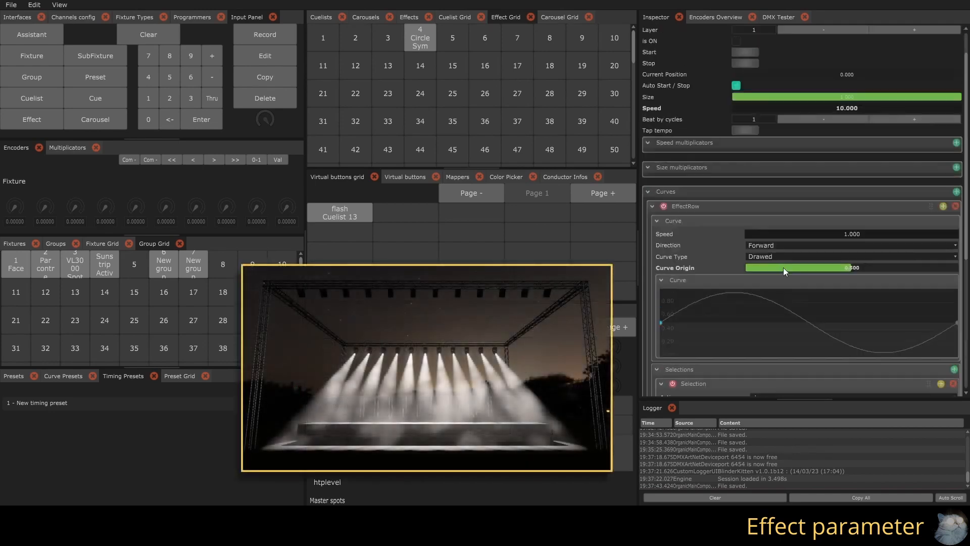
pyautogui.scroll(1, 783, 268)
pyautogui.click(743, 90)
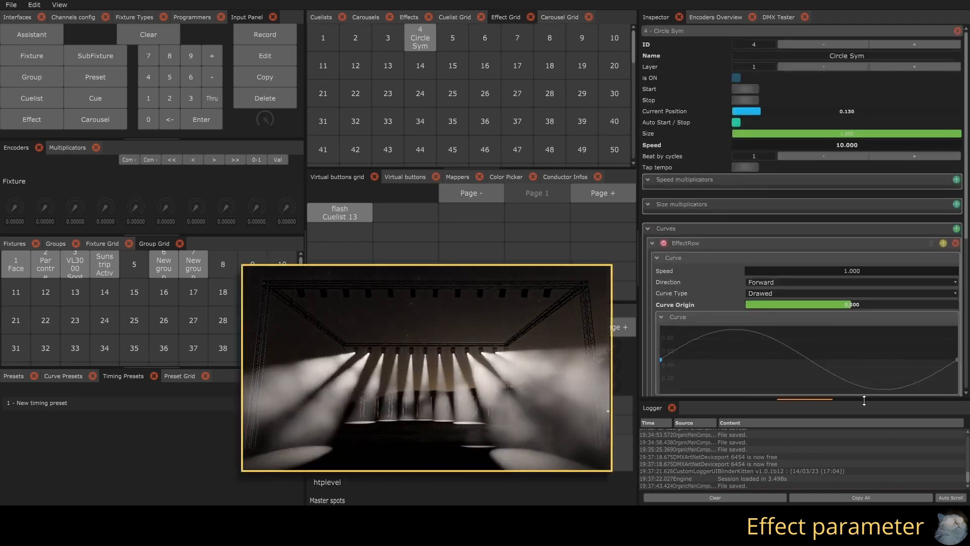
# Try the Tilt parameter's Elements Spread at 0 and at 0.2.
pyautogui.scroll(-7, 813, 336)
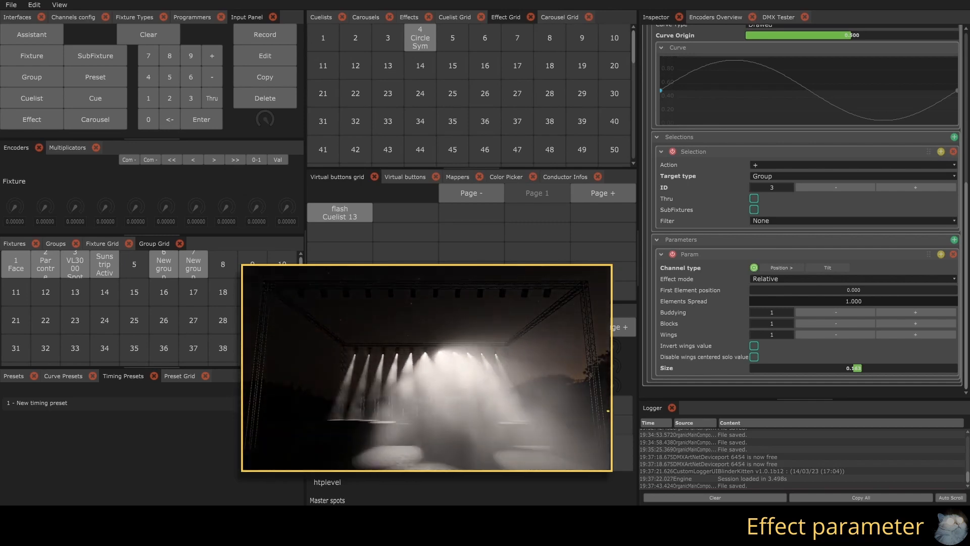
pyautogui.doubleClick(838, 301)
pyautogui.write('0')
pyautogui.press('Return')
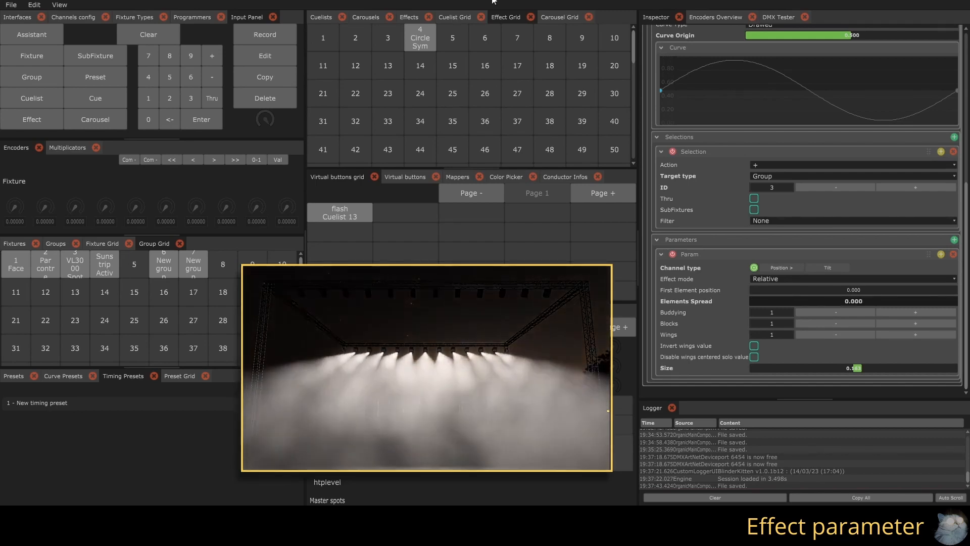
pyautogui.doubleClick(827, 300)
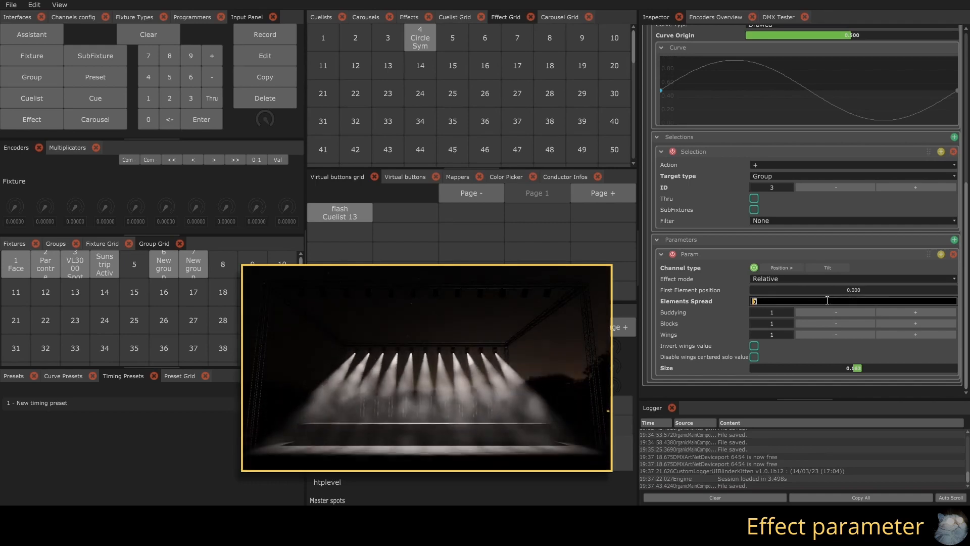
pyautogui.write('0.2')
pyautogui.press('Return')
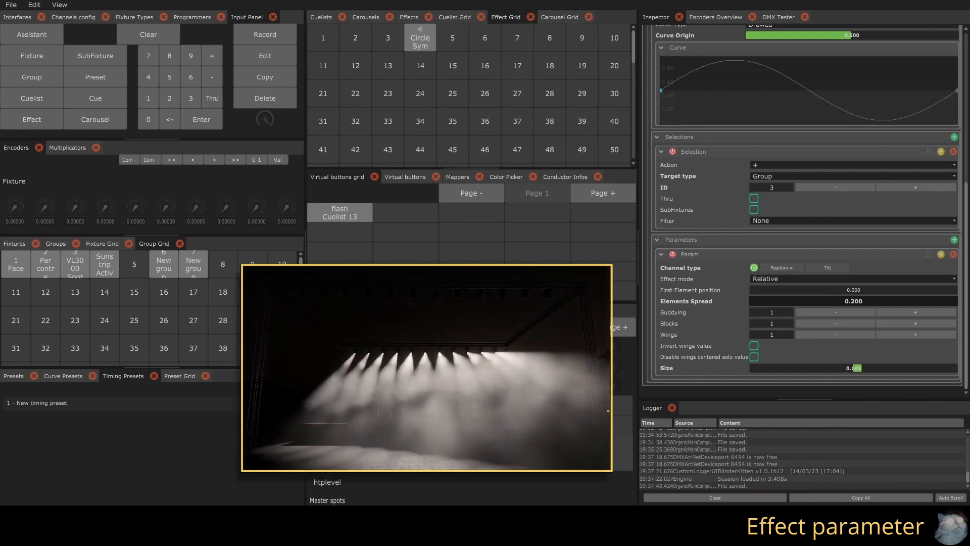
# Set the Tilt parameter's Elements Spread back to 1.
pyautogui.doubleClick(820, 301)
pyautogui.write('1')
pyautogui.press('Return')
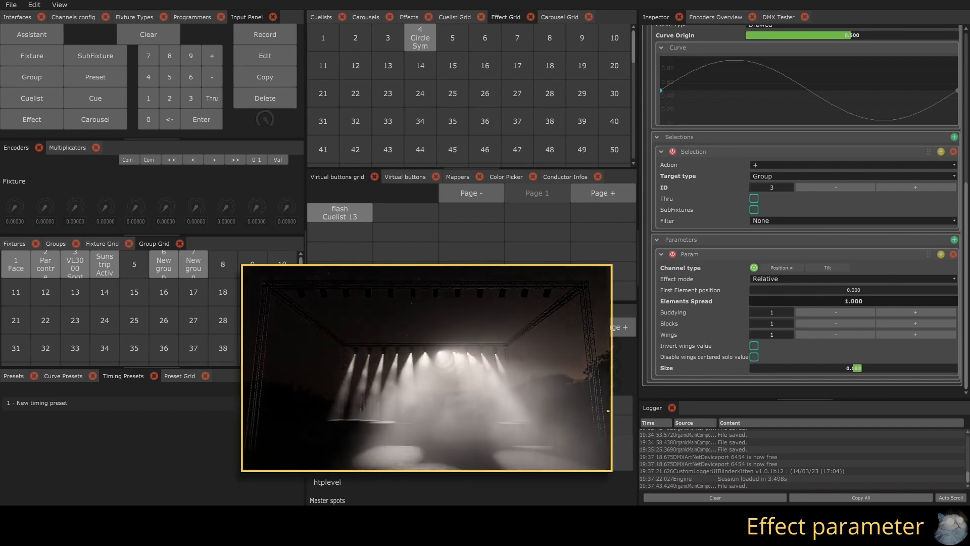
# Test the Tilt parameter with Buddying at 3, and return it to 1.
pyautogui.click(904, 312)
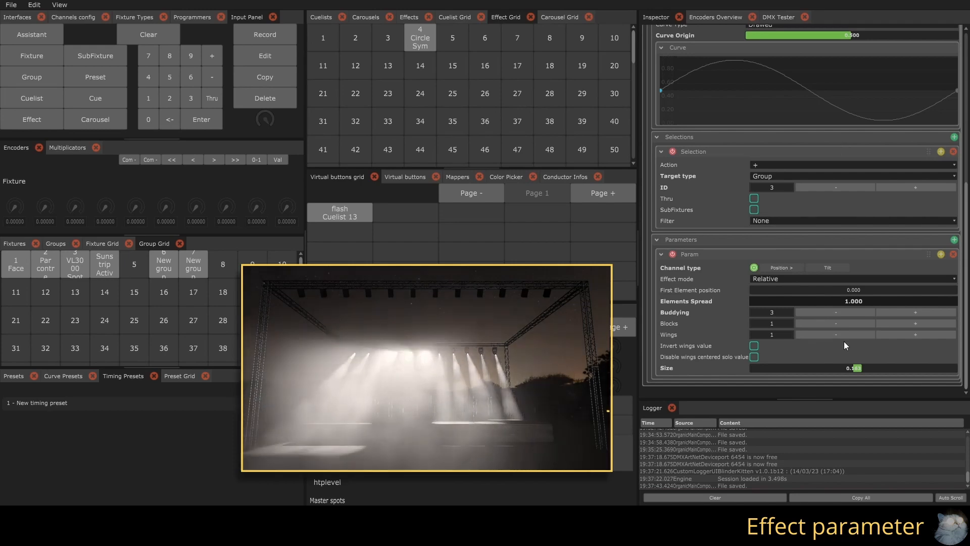
pyautogui.click(822, 311)
pyautogui.click(823, 311)
# Test the Tilt parameter with Blocks at 2 and separately with Wings at 2, returning each to 1.
pyautogui.click(908, 323)
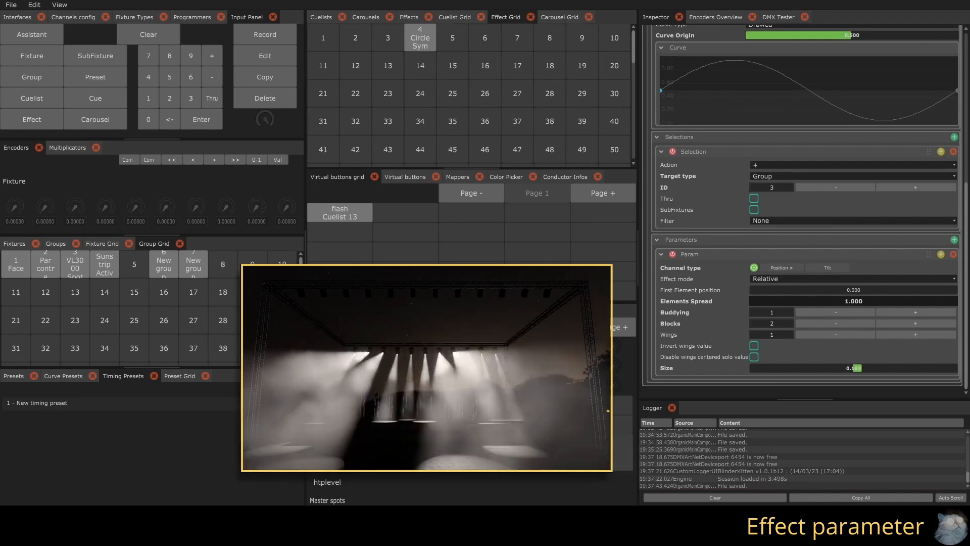
pyautogui.click(826, 325)
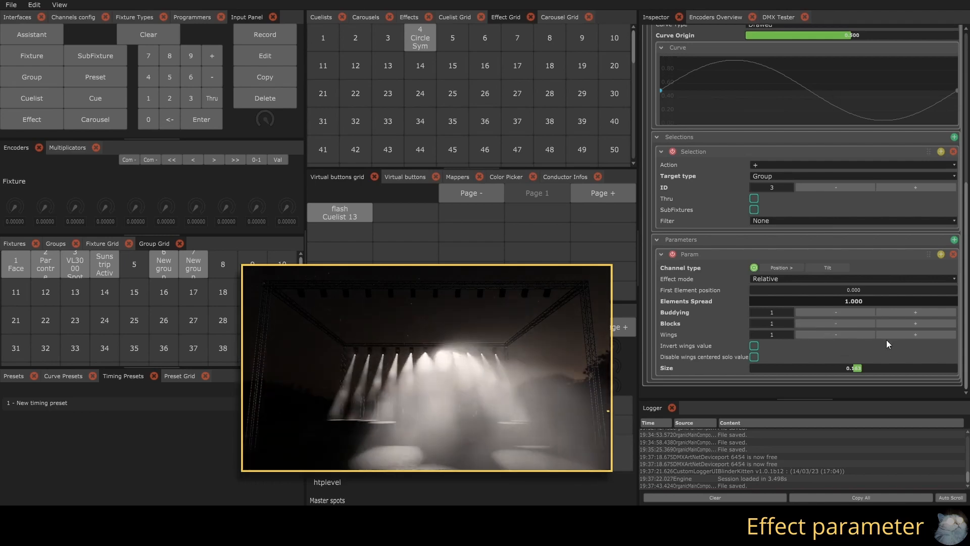
pyautogui.click(895, 333)
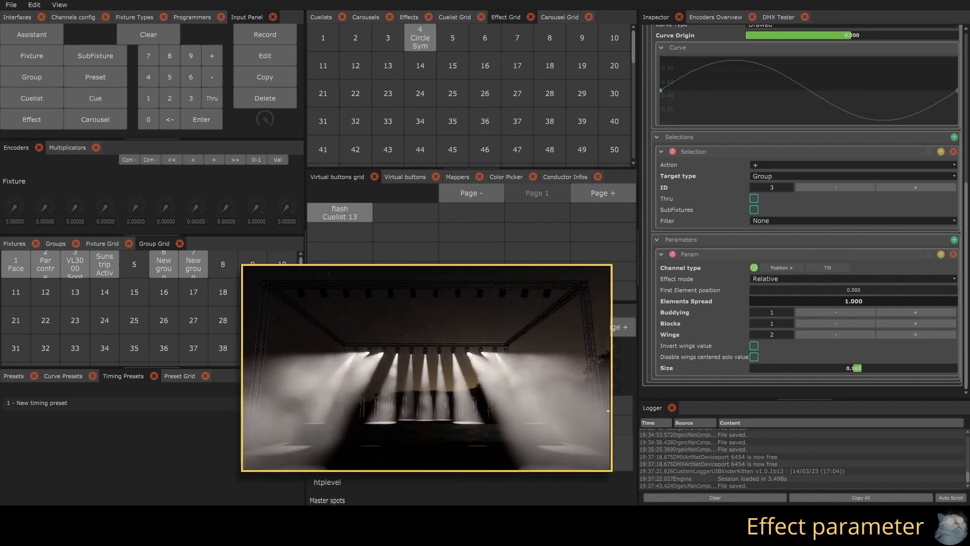
pyautogui.click(839, 334)
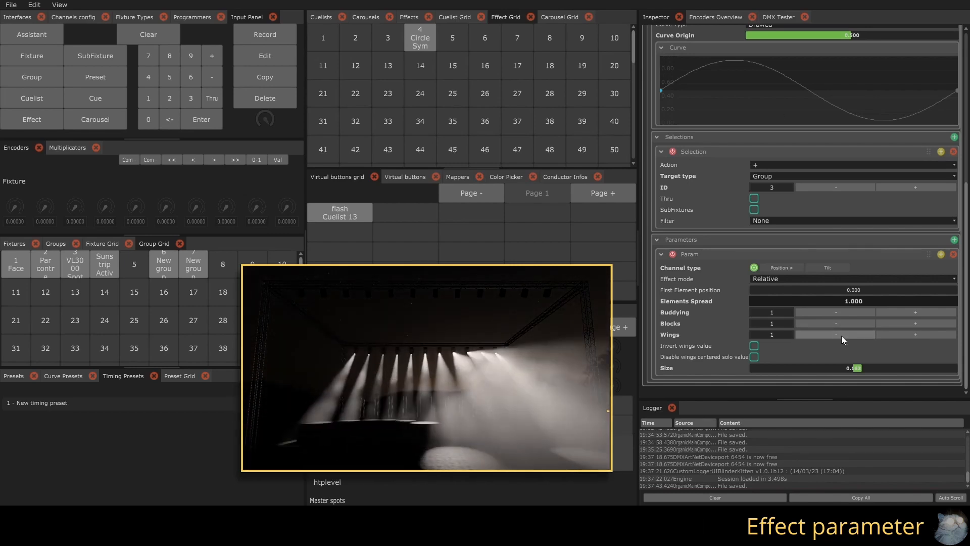
# Add a second parameter to the effect row and assign it the Position > Pan channel type.
pyautogui.click(940, 254)
pyautogui.scroll(-3, 848, 255)
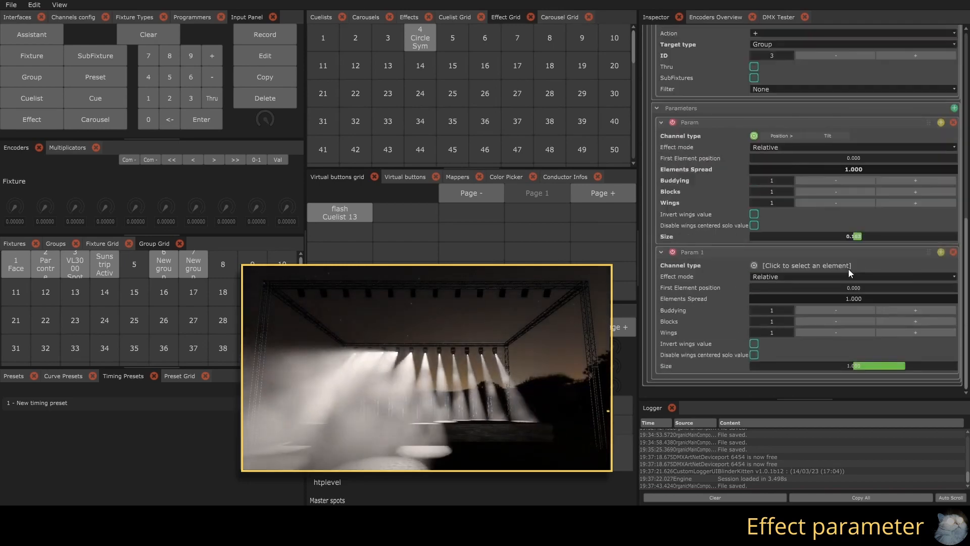
pyautogui.click(798, 266)
pyautogui.moveTo(779, 214)
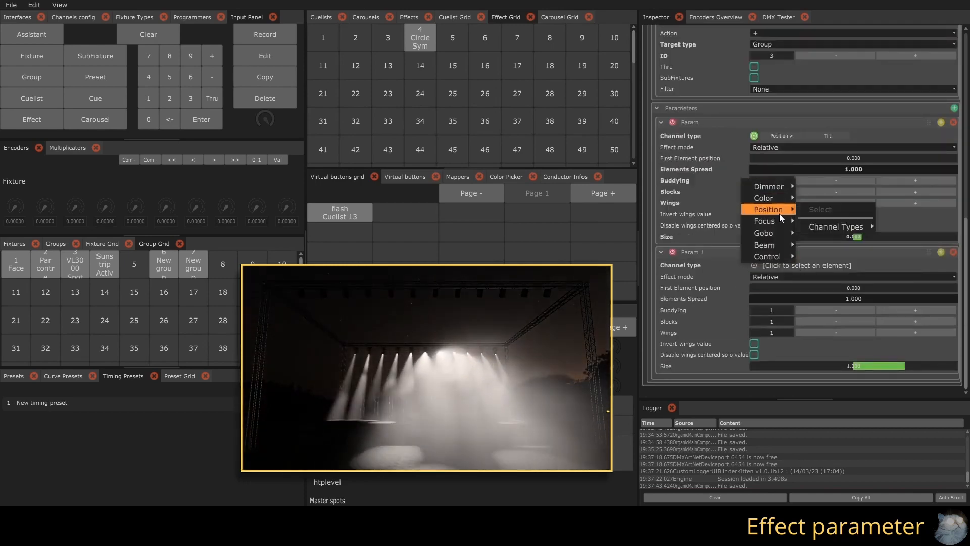
pyautogui.moveTo(846, 230)
pyautogui.click(896, 242)
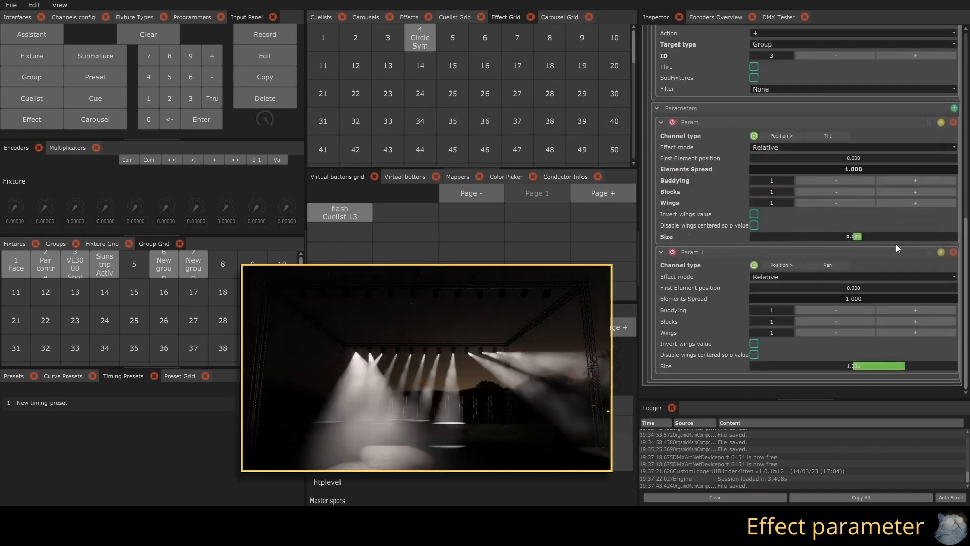
# Reduce the Pan parameter's Size to roughly match the Tilt parameter's, and set its First Element position to 0.25.
pyautogui.moveTo(868, 365); pyautogui.dragTo(831, 365)
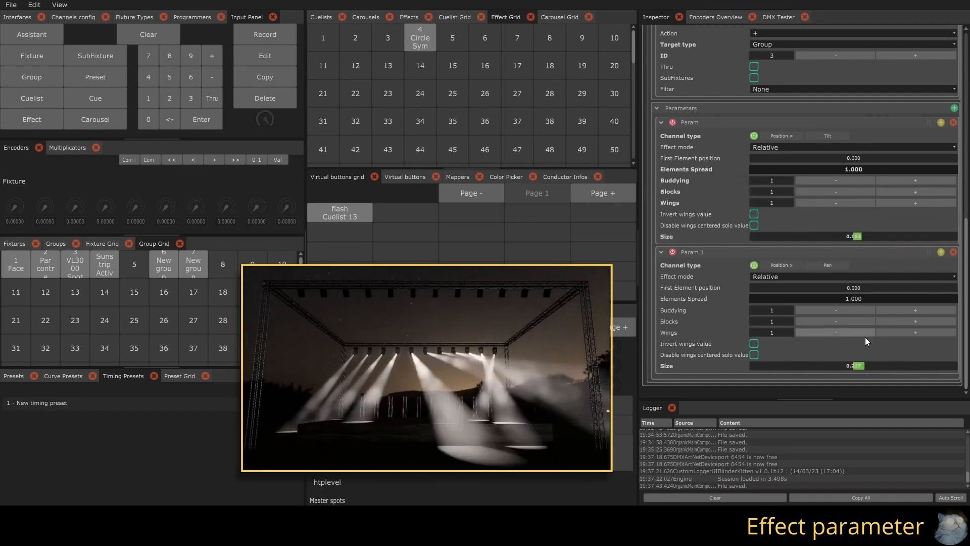
pyautogui.moveTo(863, 365); pyautogui.dragTo(857, 365)
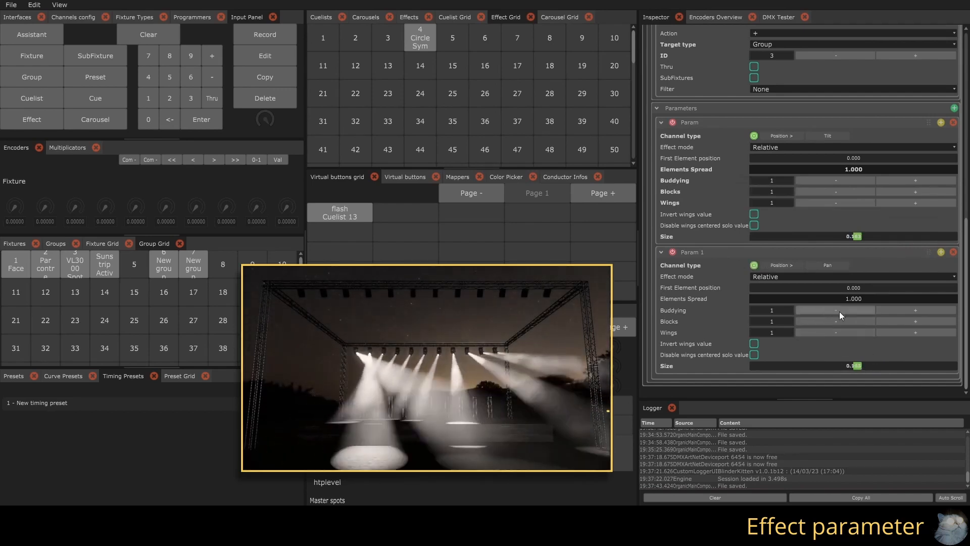
pyautogui.doubleClick(841, 284)
pyautogui.write('0.25')
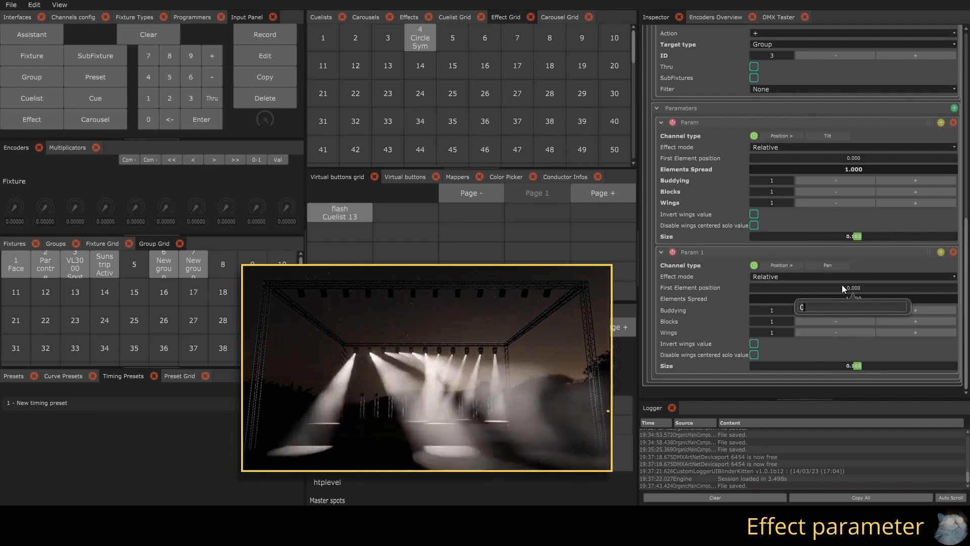
pyautogui.press('Return')
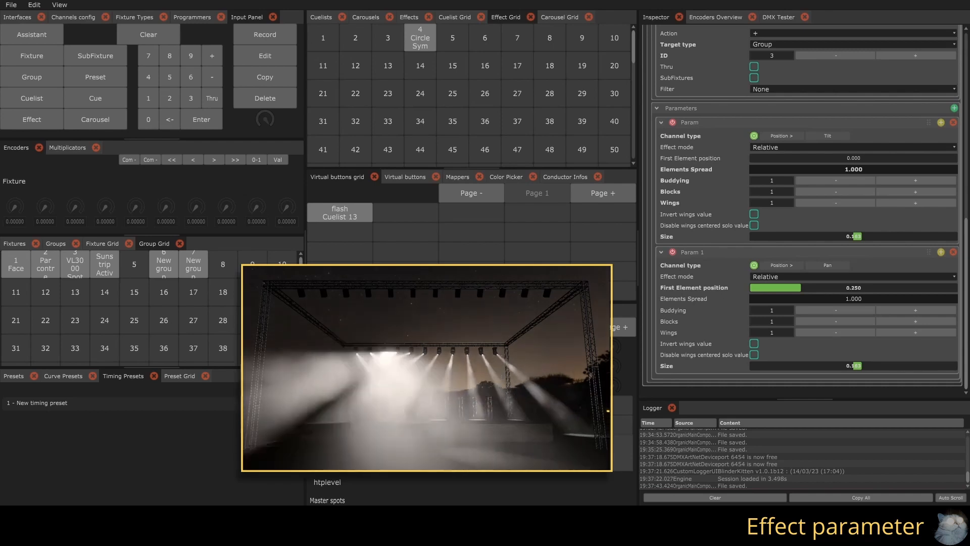
# Set Wings to 2 on both the Tilt and Pan parameters, and enable Invert wings value for Pan.
pyautogui.click(899, 203)
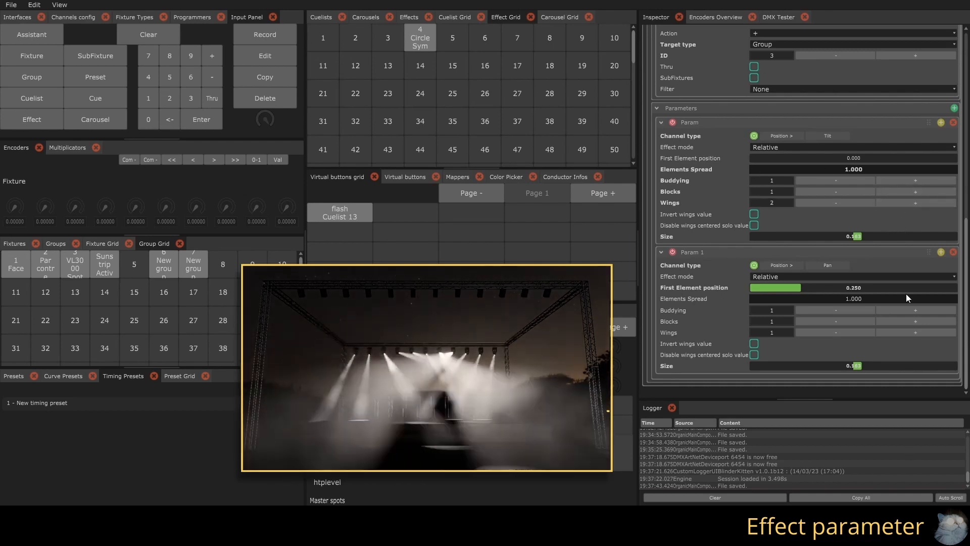
pyautogui.click(899, 332)
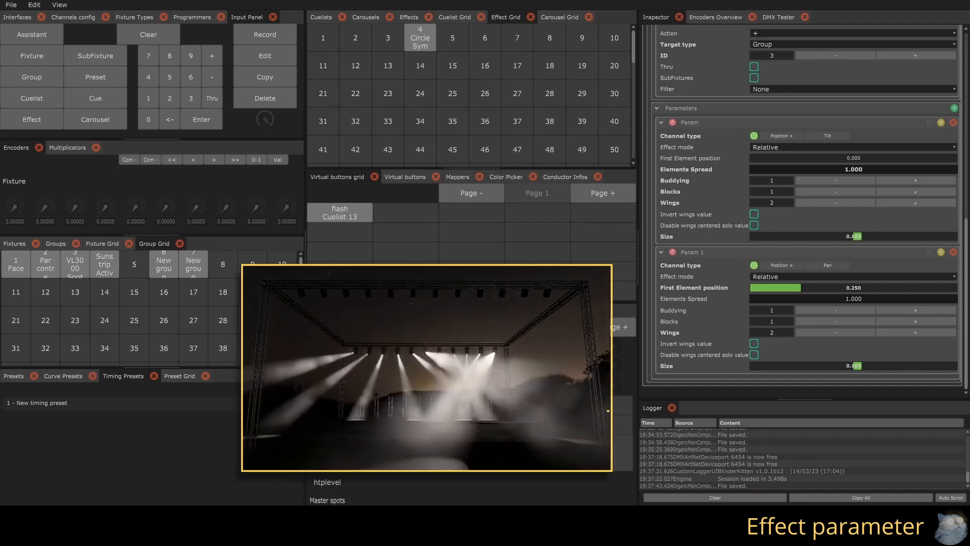
pyautogui.click(754, 343)
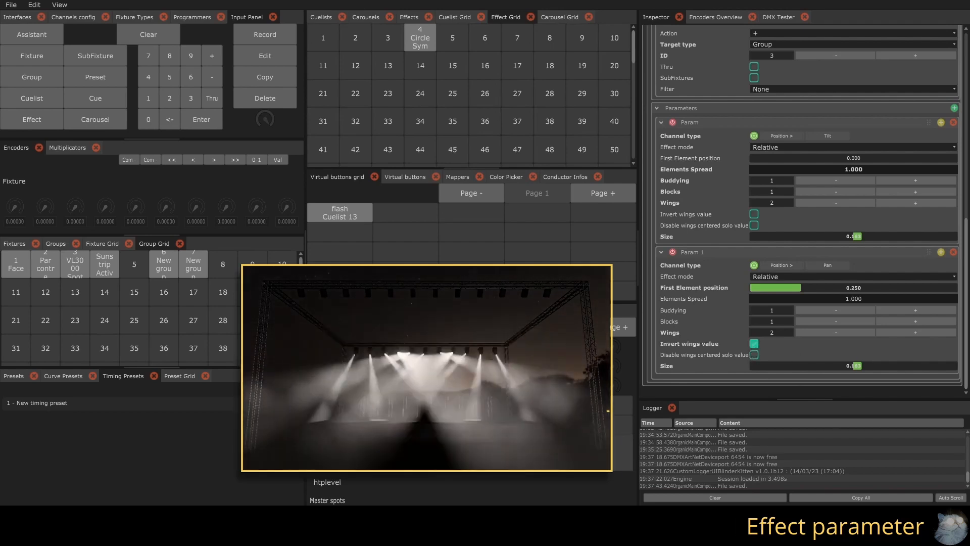